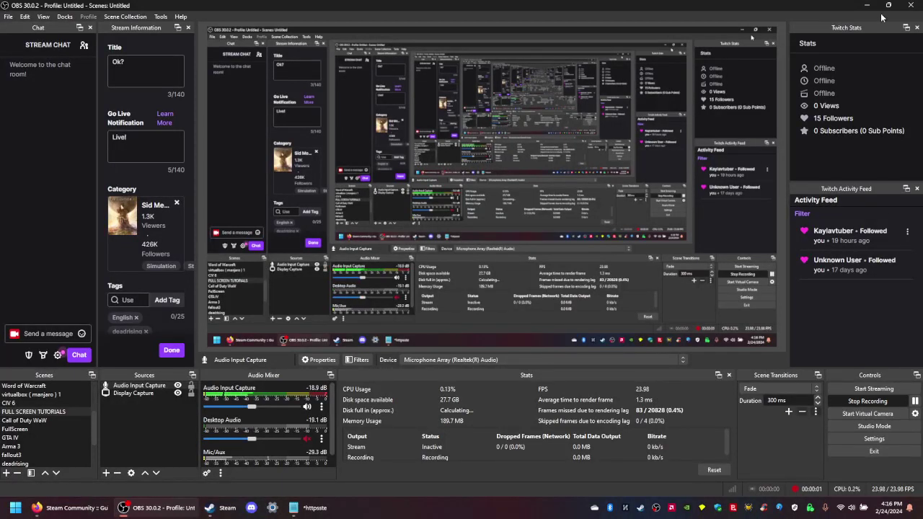
Switch to the Steam Community guide in Firefox, move the Notepad window out of its way, and read the Installation instructions.
left_click(867, 5)
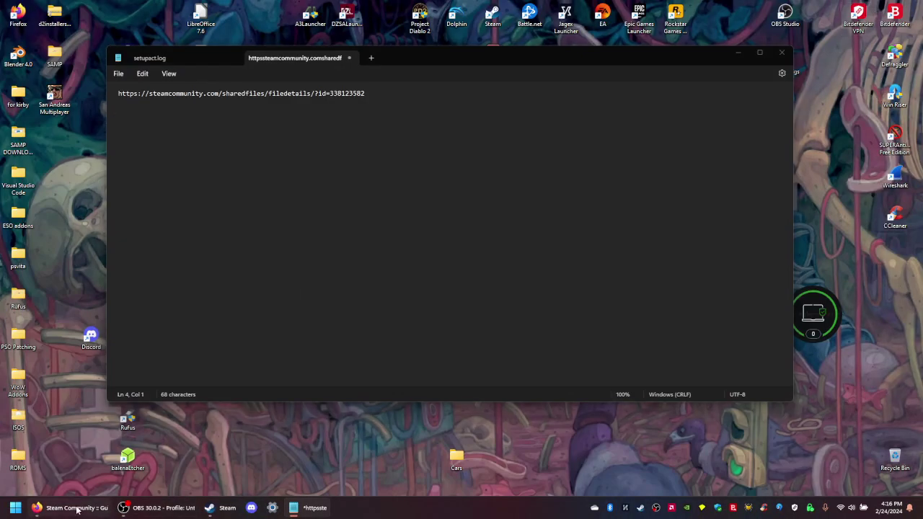
left_click(78, 508)
left_click_drag(512, 49, 535, 51)
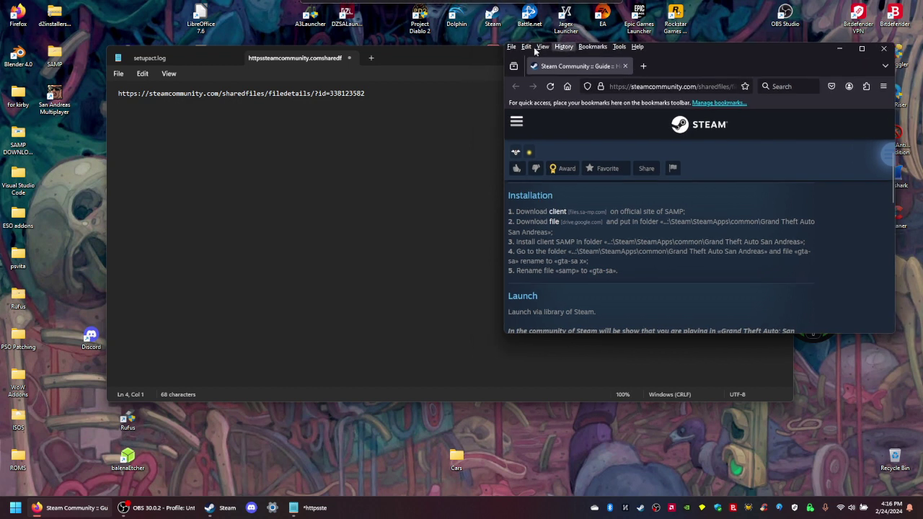
left_click_drag(480, 56, 527, 289)
left_click(609, 181)
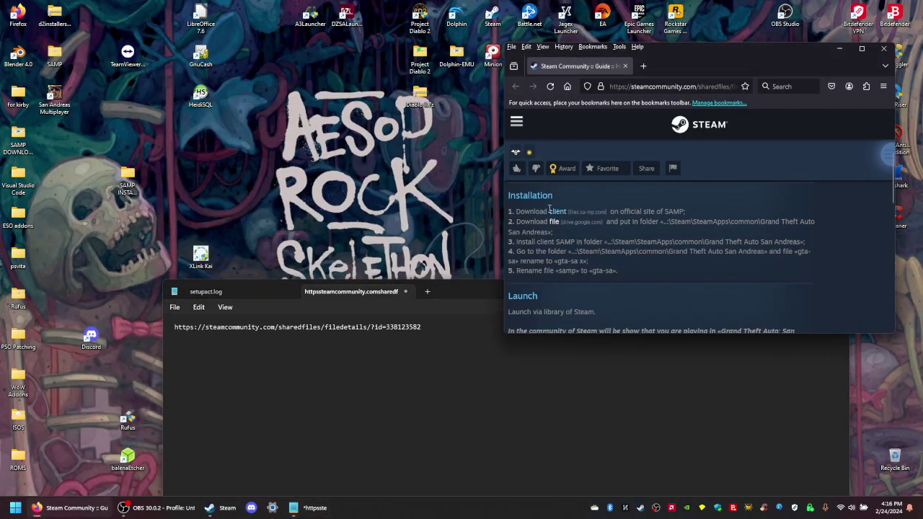
left_click_drag(510, 211, 602, 208)
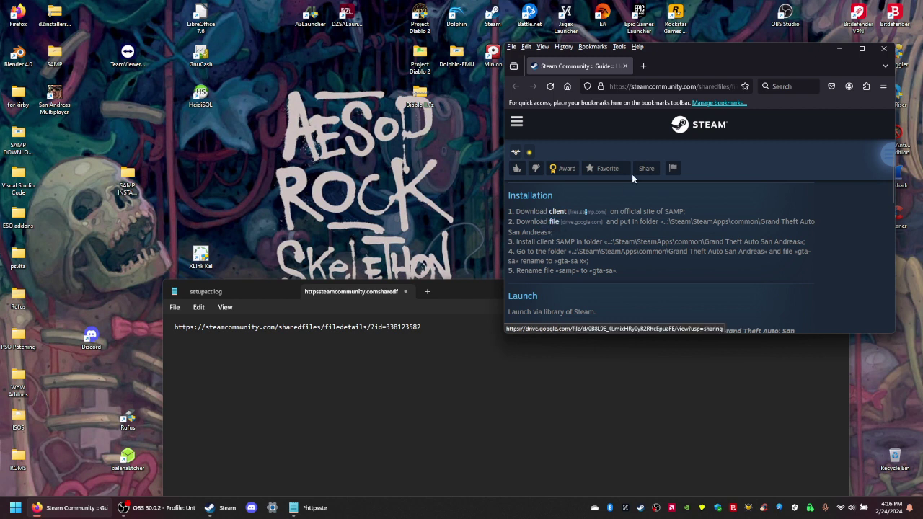
Open the Google Drive file linked in installation step 2 and download GTA_SA.EXE despite the virus-scan warning.
left_click(553, 224)
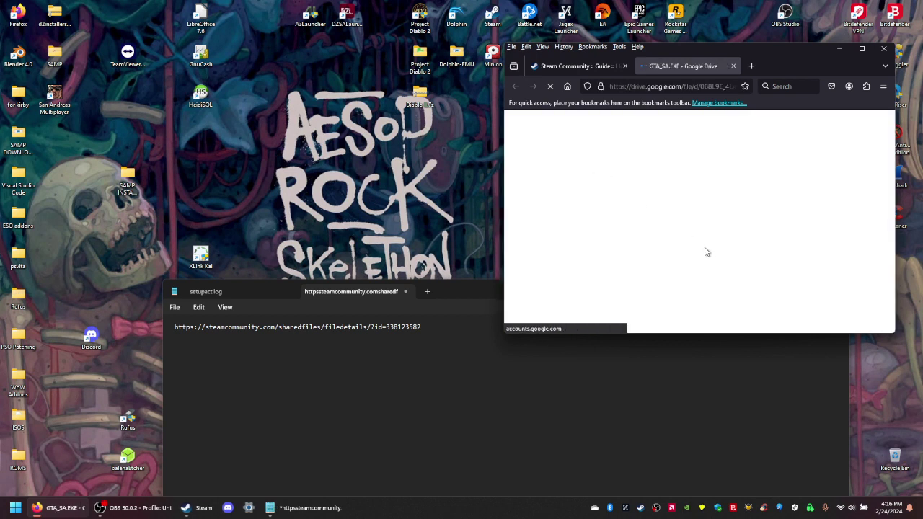
left_click(698, 228)
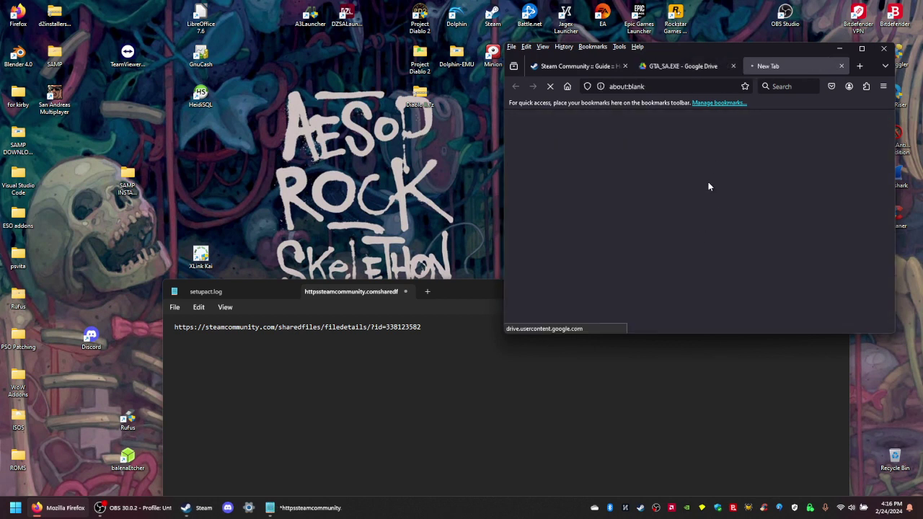
left_click(658, 196)
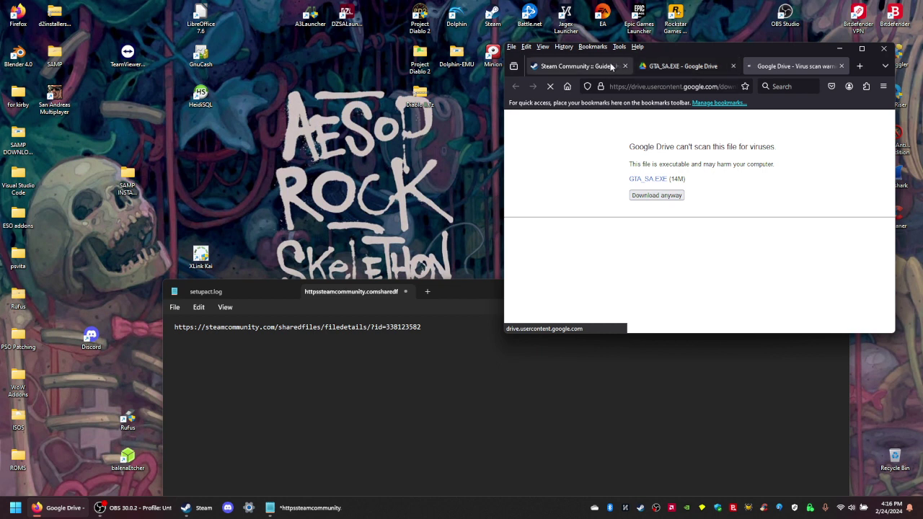
Search for sa-mp.mp in a new browser tab and open the site's downloads page.
left_click(577, 65)
left_click(849, 69)
left_click(859, 65)
type("sa-mp.mp")
key("Return")
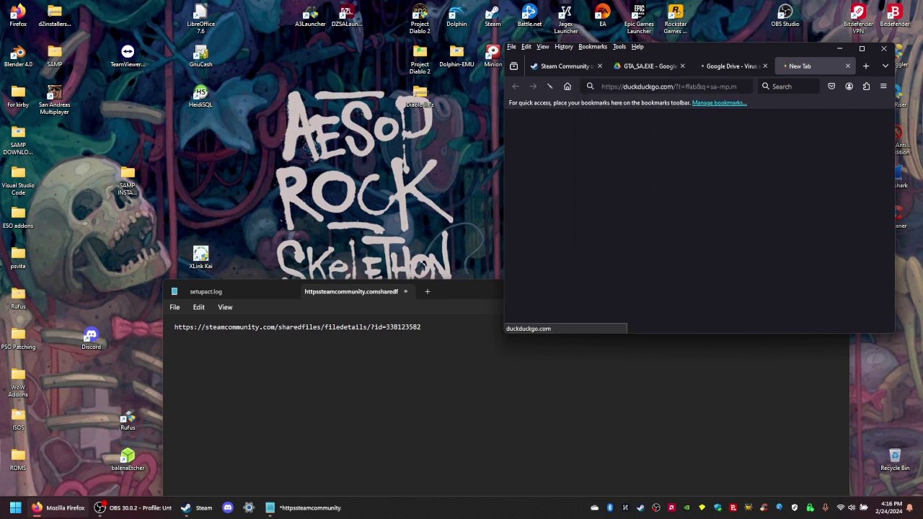
left_click(704, 87)
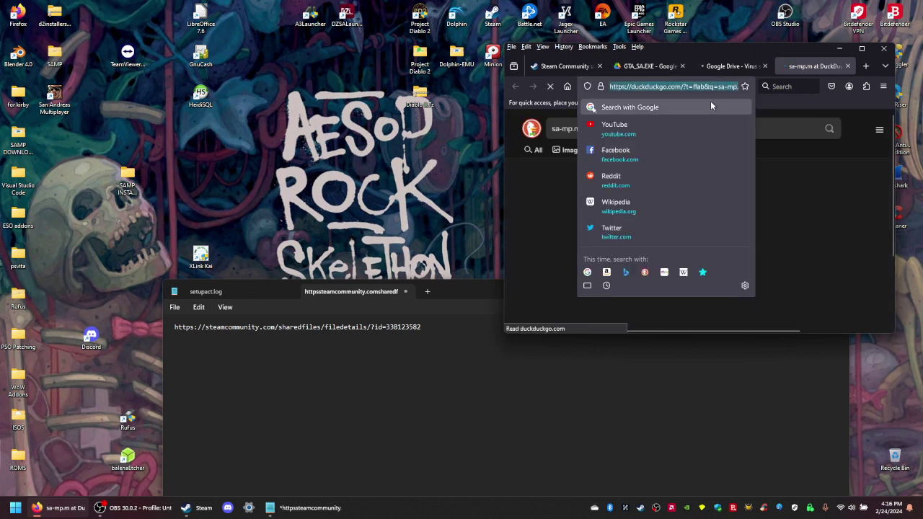
left_click(530, 208)
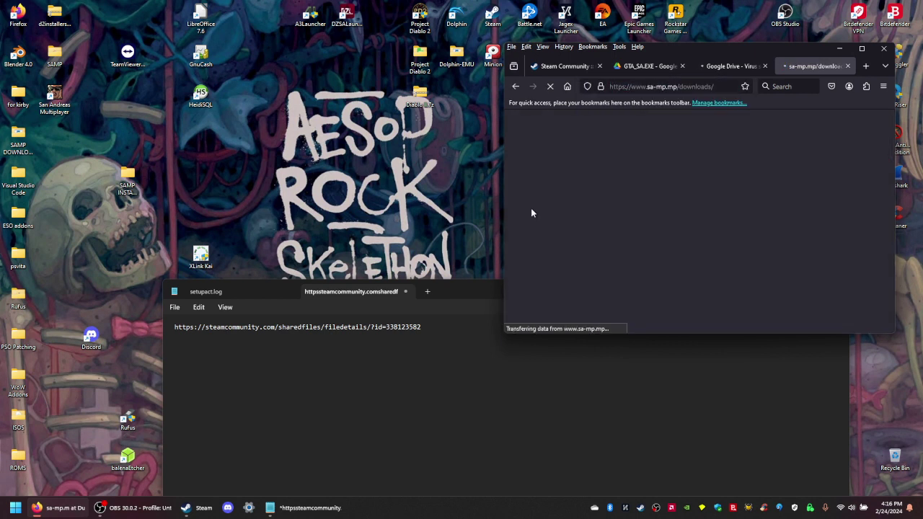
Start downloading the SA-MP 0.3.7-R5-1-MP Client from the GTA-MP.CZ mirror.
scroll(602, 204, "down", 3)
scroll(607, 201, "down", 1)
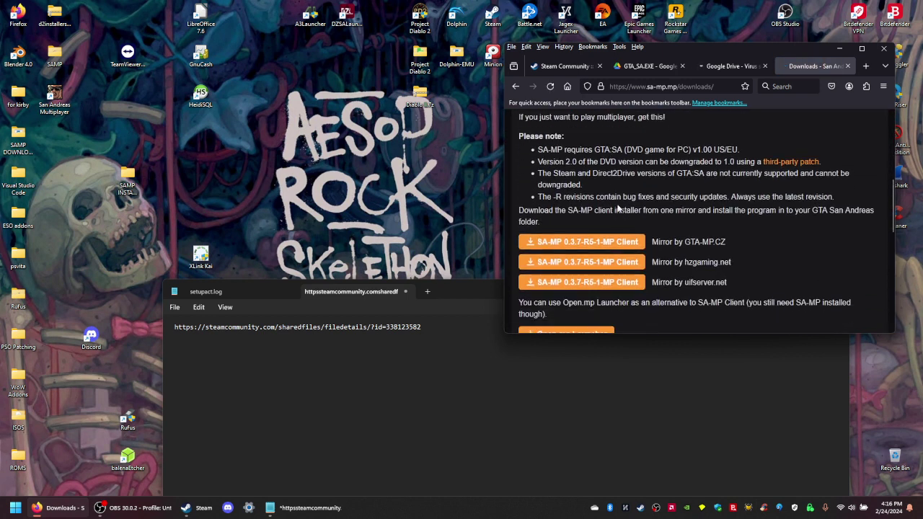
left_click(611, 246)
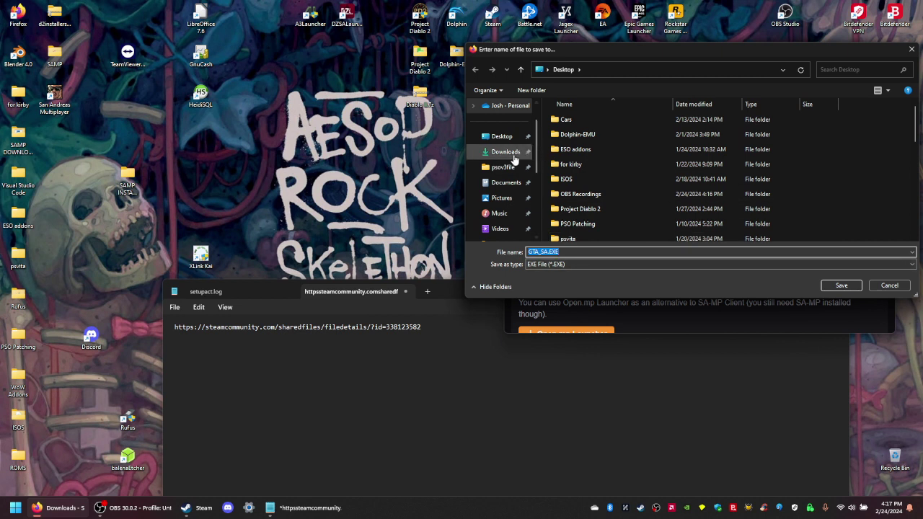
Save GTA_SA.EXE into the desktop's SAMP INSTALL FILEZ folder and save sa-mp-0.3.7-R5-1-MP-install.exe into Downloads.
left_click(503, 142)
scroll(603, 180, "down", 3)
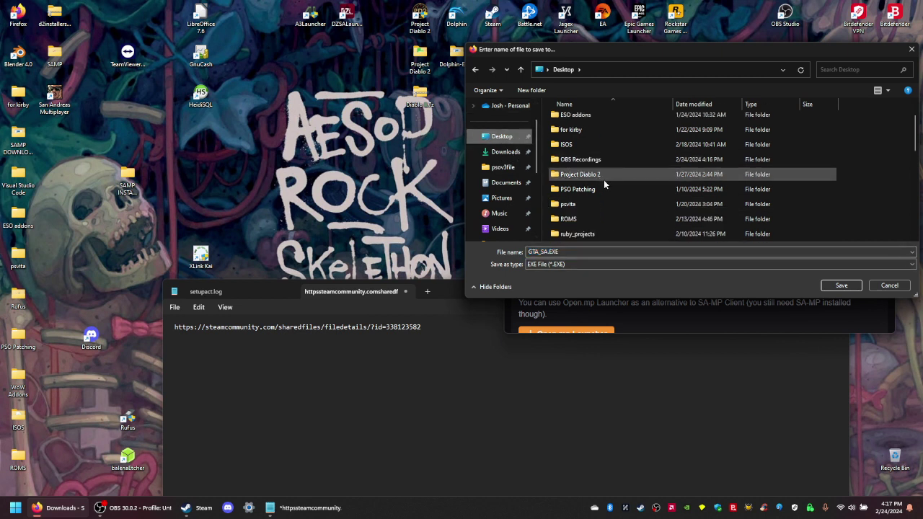
scroll(604, 179, "down", 1)
double_click(600, 152)
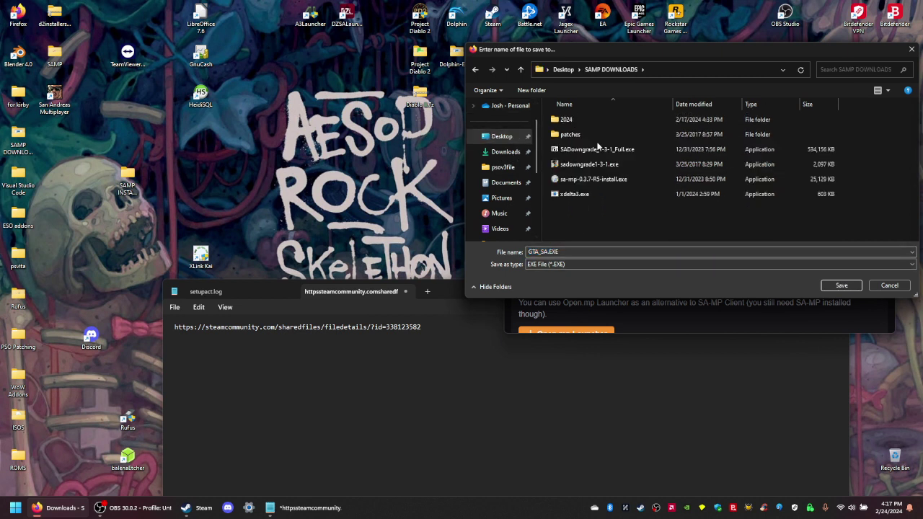
left_click(475, 69)
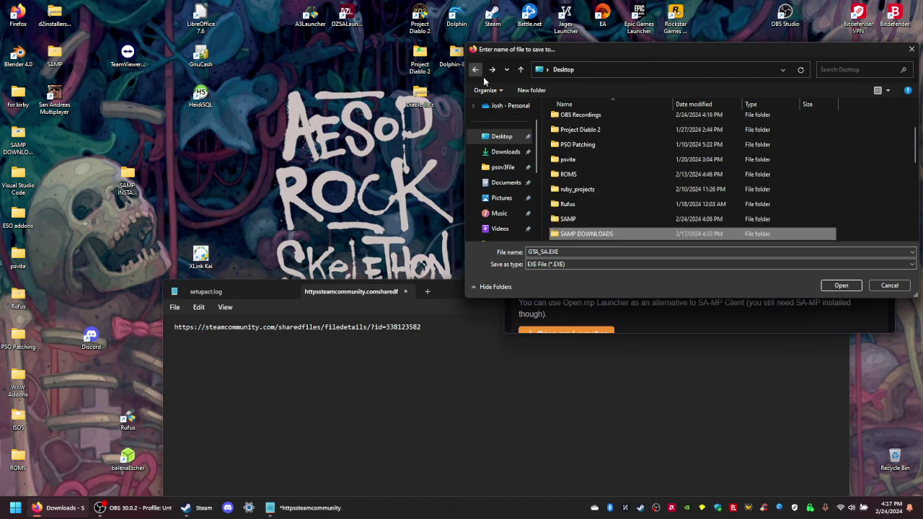
scroll(591, 190, "down", 2)
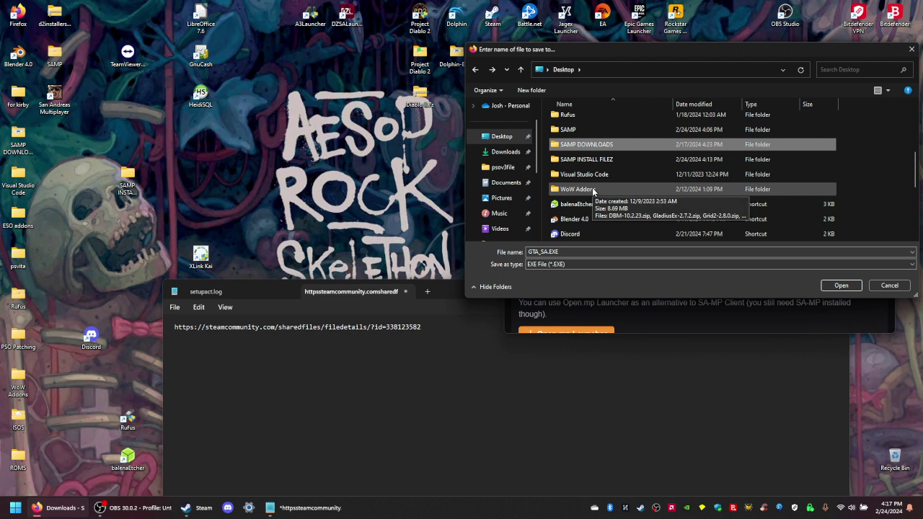
scroll(593, 190, "up", 1)
double_click(595, 190)
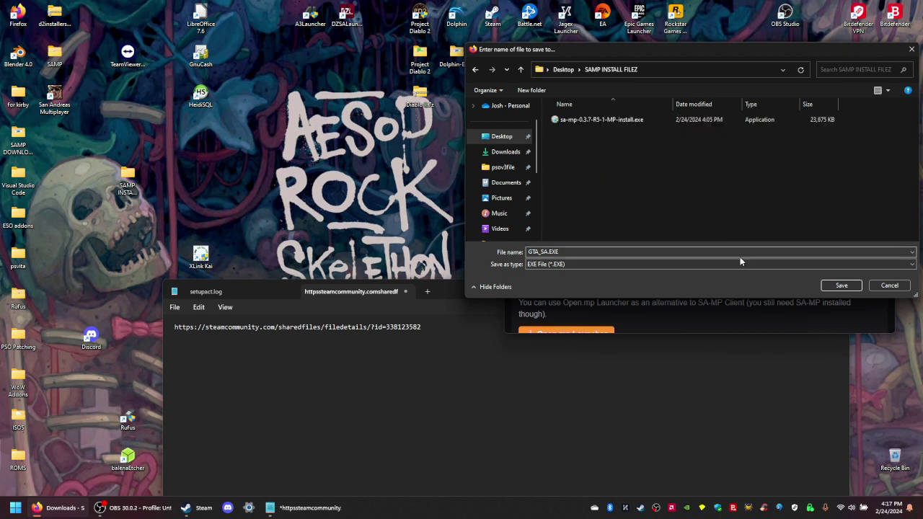
left_click(825, 284)
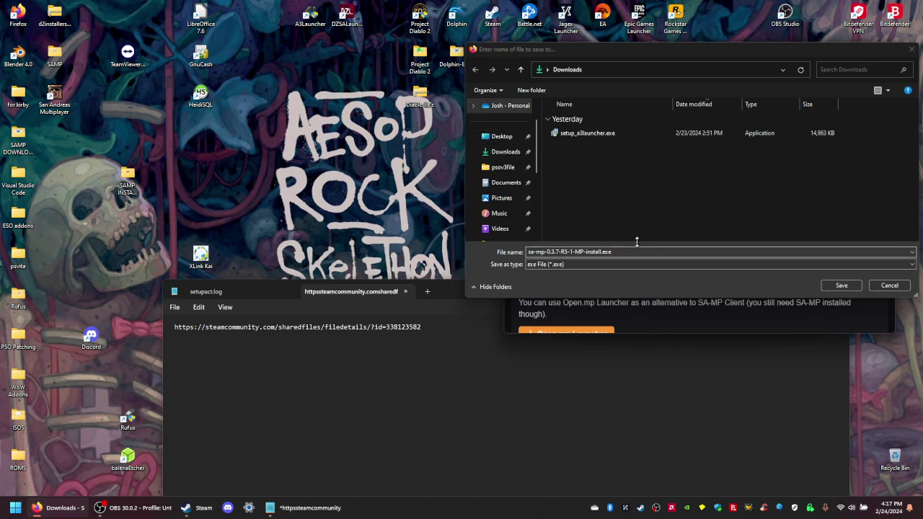
left_click(836, 286)
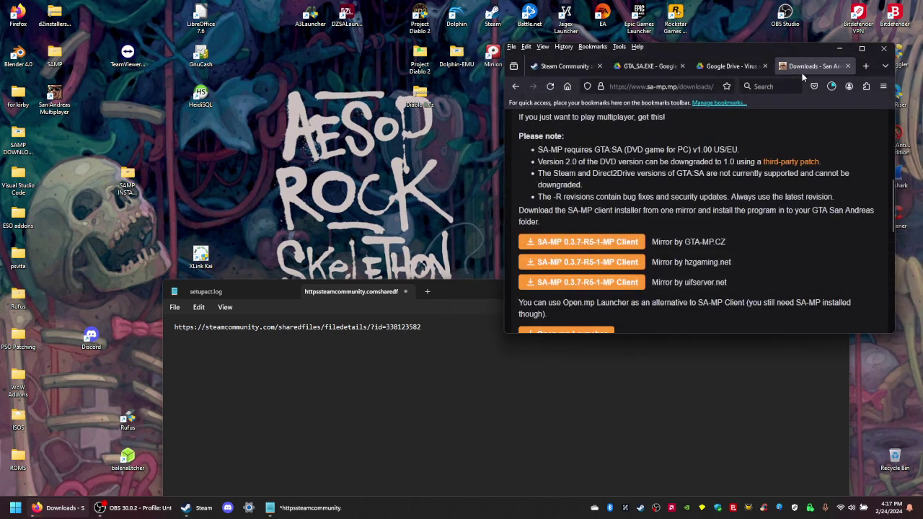
left_click(832, 86)
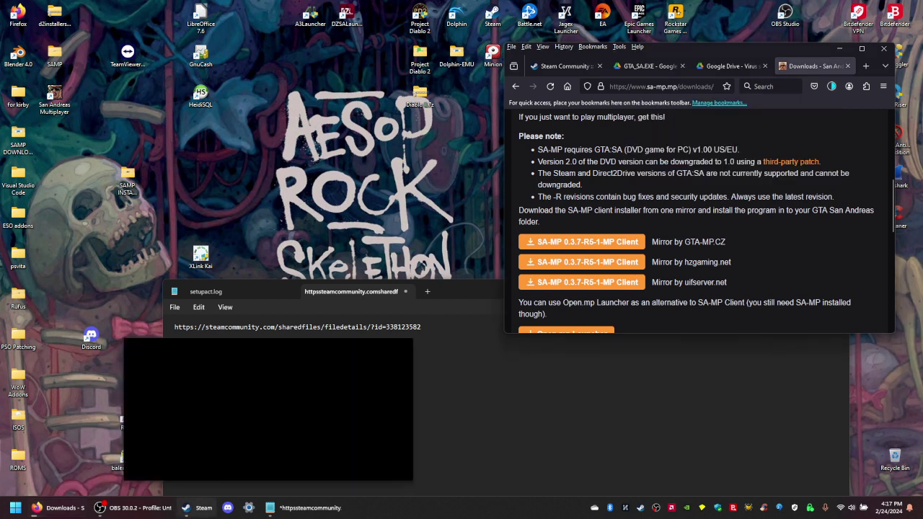
Switch to the Steam library and launch Grand Theft Auto: San Andreas.
left_click(196, 508)
left_click(101, 73)
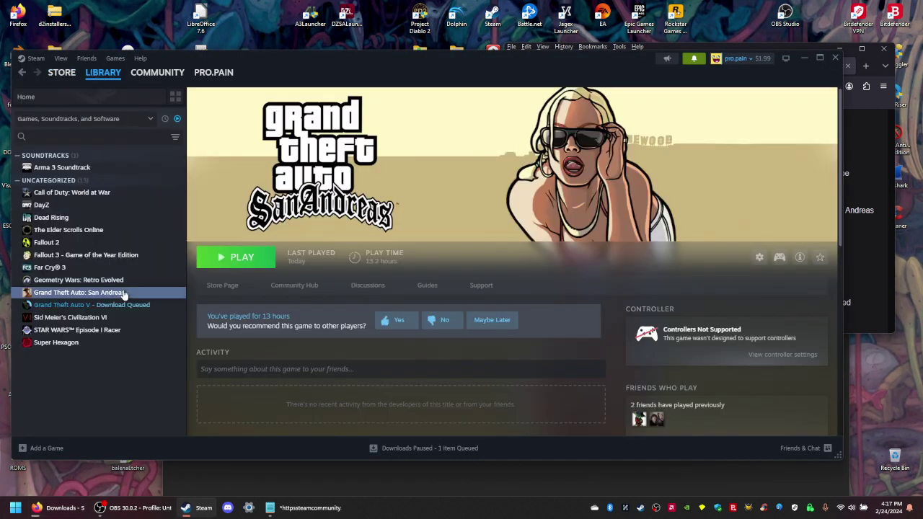
right_click(124, 293)
left_click(115, 297)
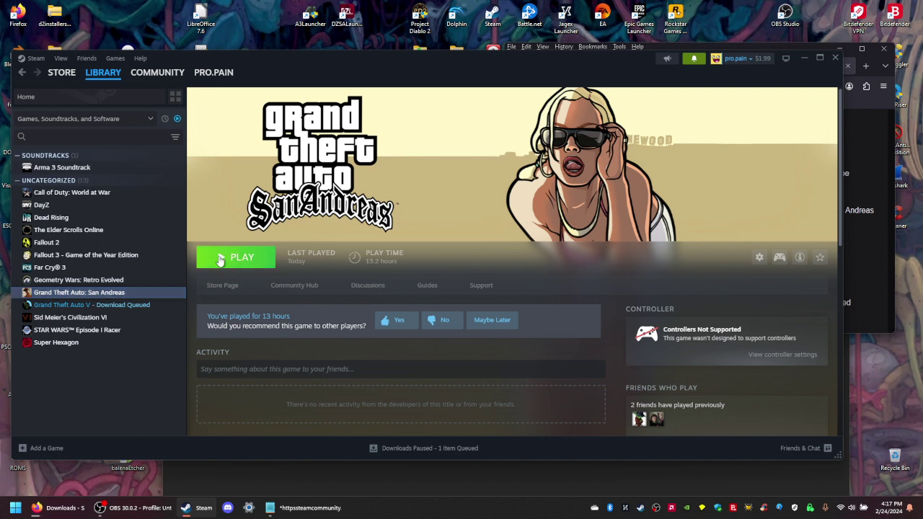
left_click(245, 260)
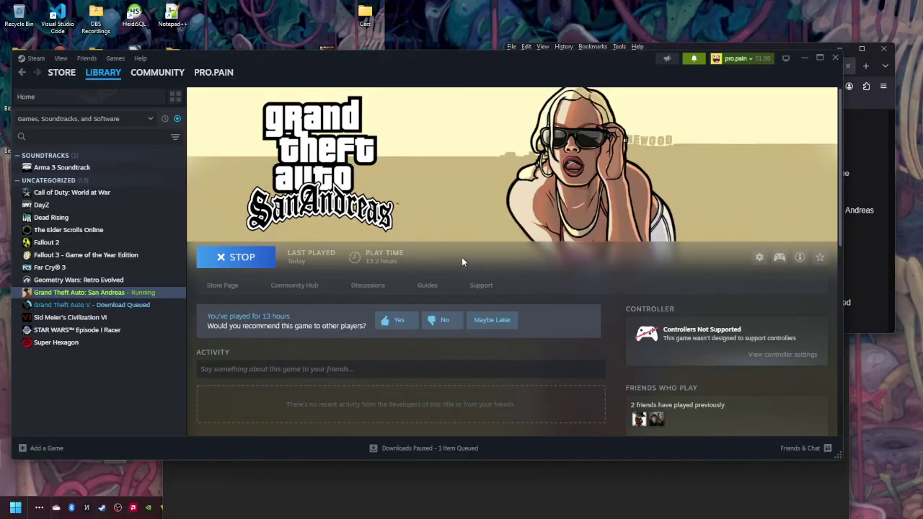
Browse the local files of Grand Theft Auto: San Andreas and go up to the steamapps common folder.
right_click(144, 293)
mouse_move(164, 348)
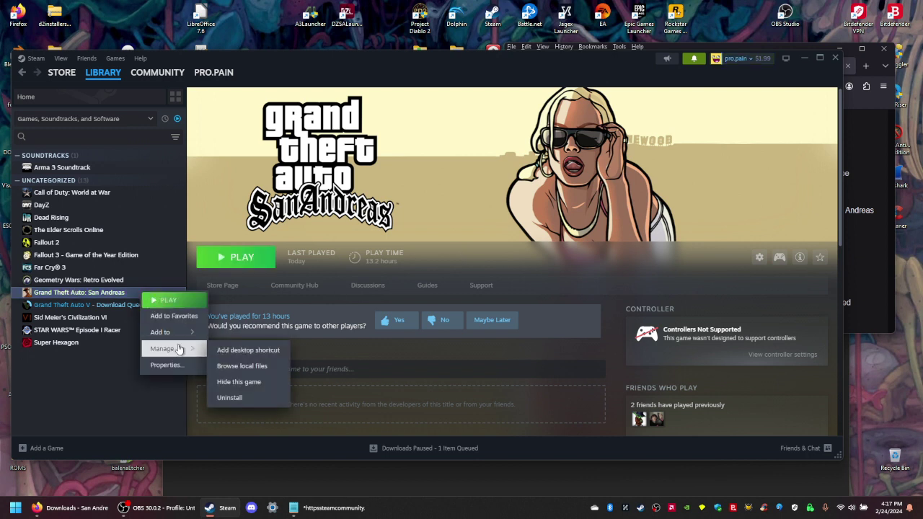
left_click(243, 362)
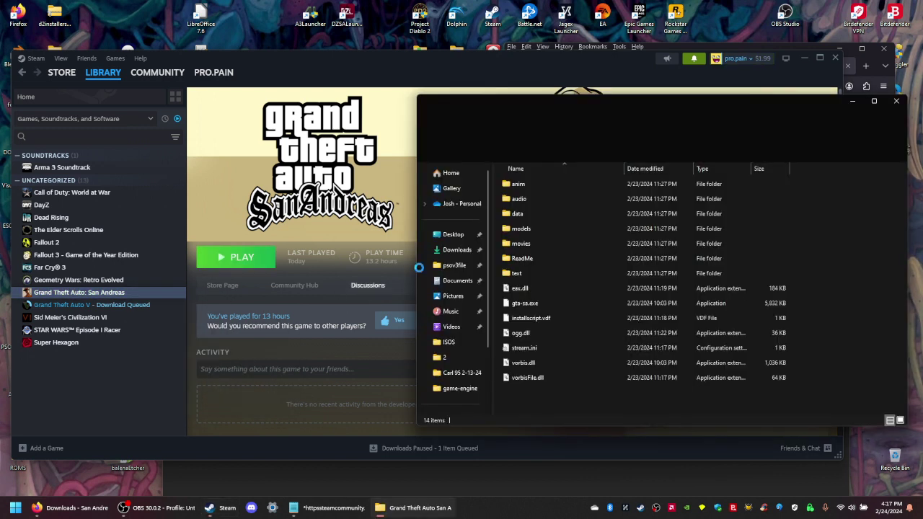
left_click(628, 125)
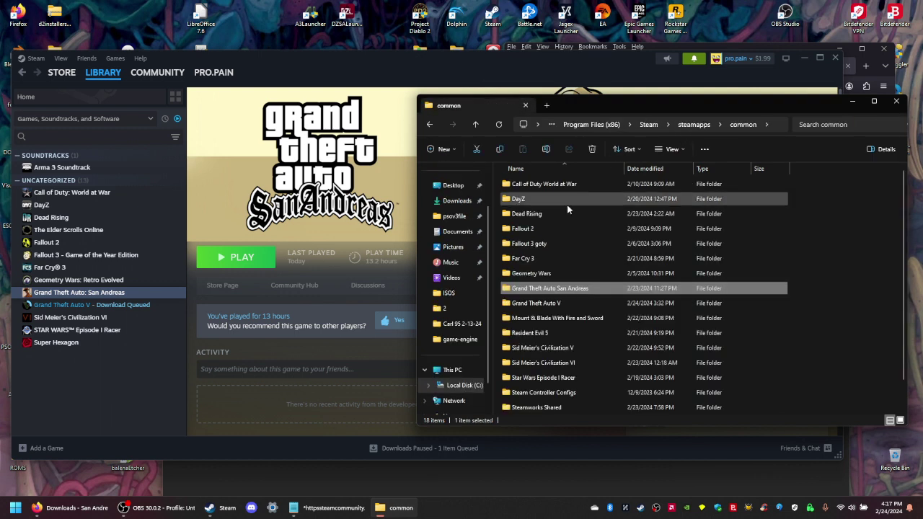
Copy the Grand Theft Auto San Andreas folder from the common folder to the desktop.
right_click(547, 288)
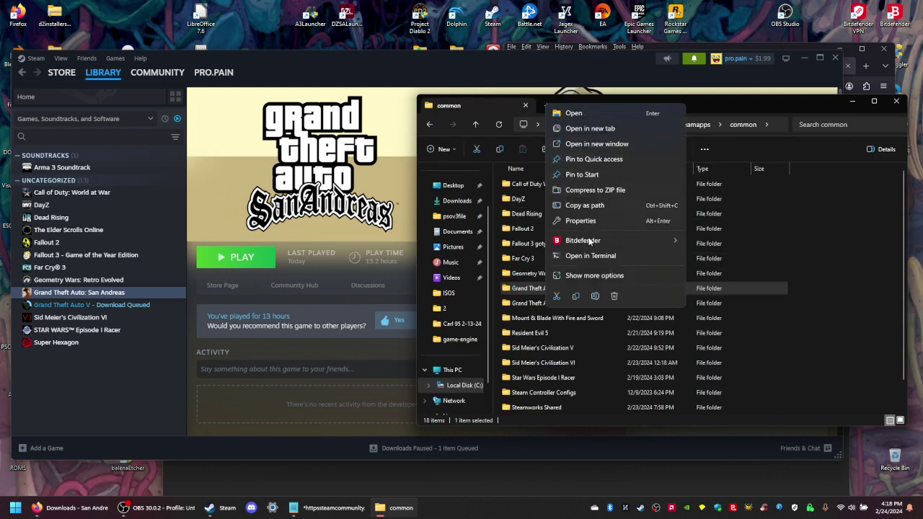
left_click(575, 297)
left_click(837, 56)
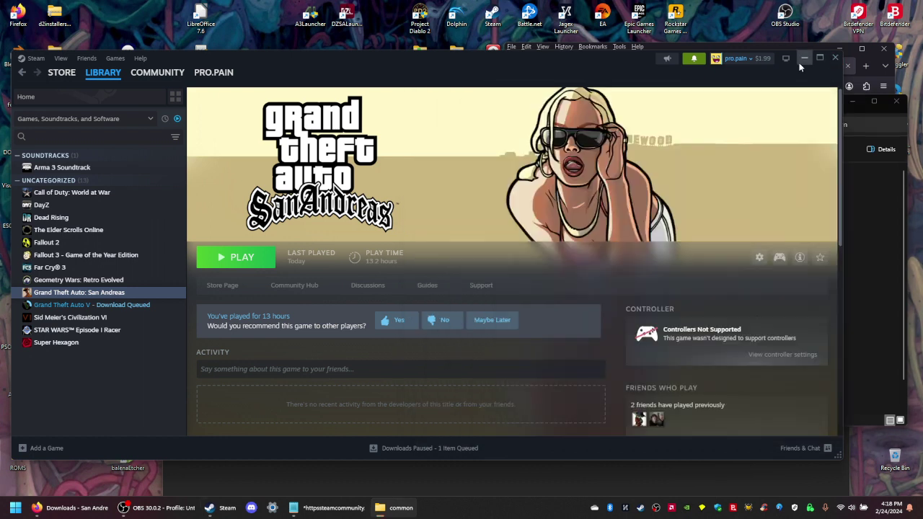
right_click(255, 83)
left_click(325, 153)
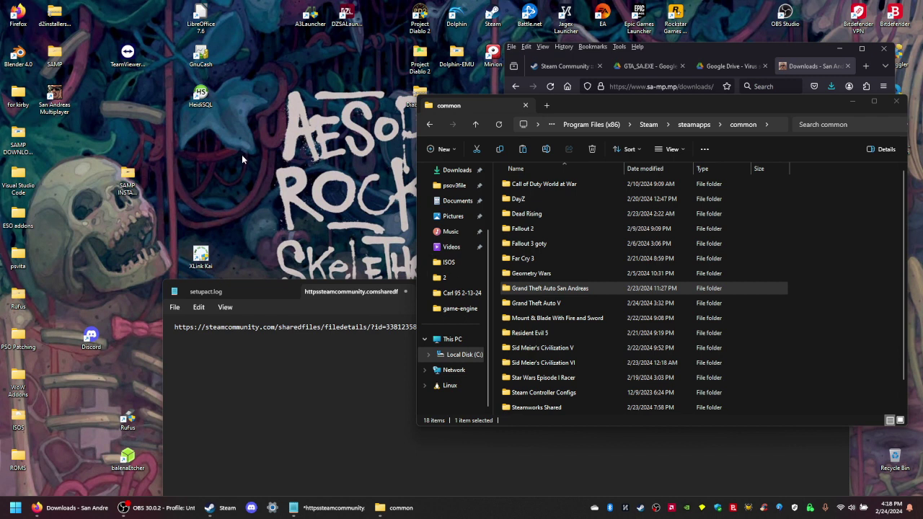
right_click(93, 165)
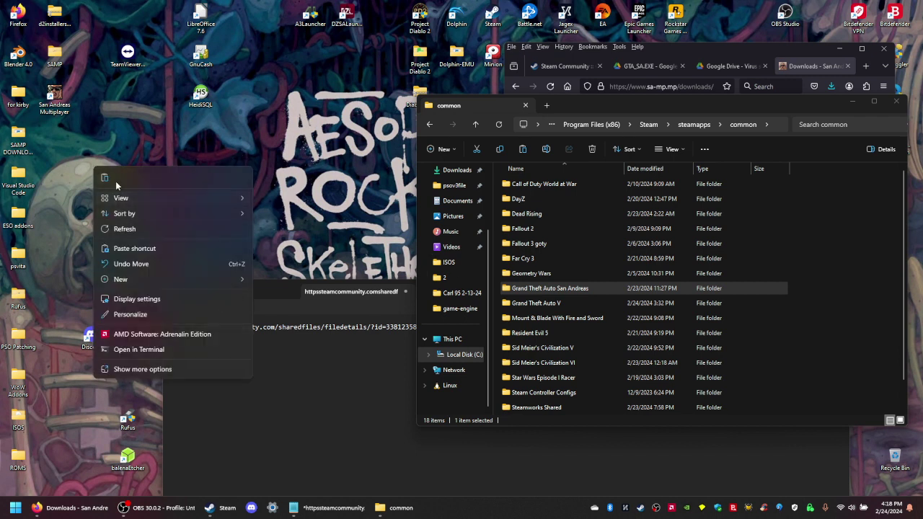
left_click(108, 185)
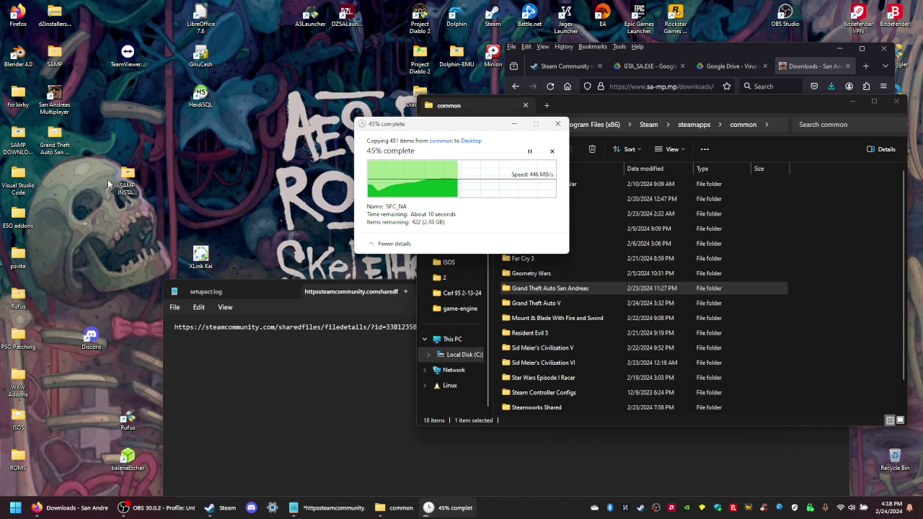
left_click_drag(810, 113, 810, 209)
left_click(513, 126)
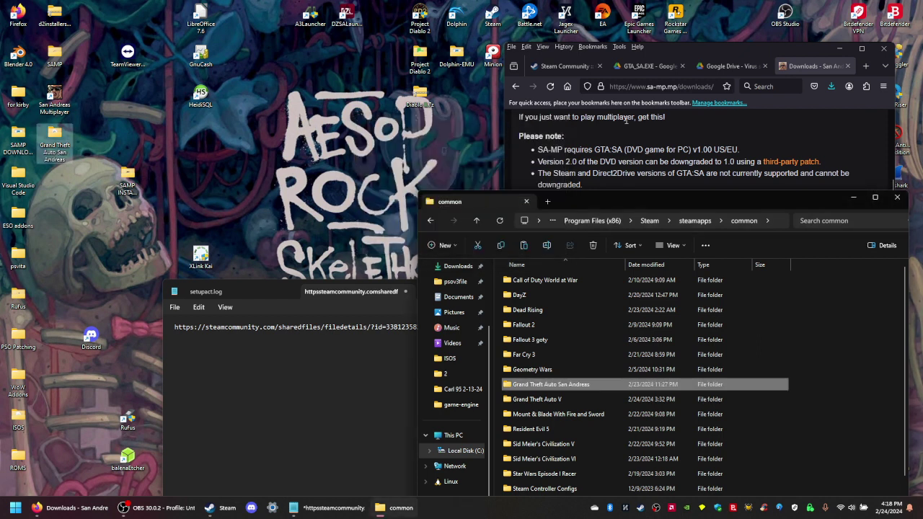
Check the browser's download list and open the SAMP INSTALL FILEZ folder from the desktop, moving its window toward the screen's center.
left_click(709, 139)
left_click(831, 86)
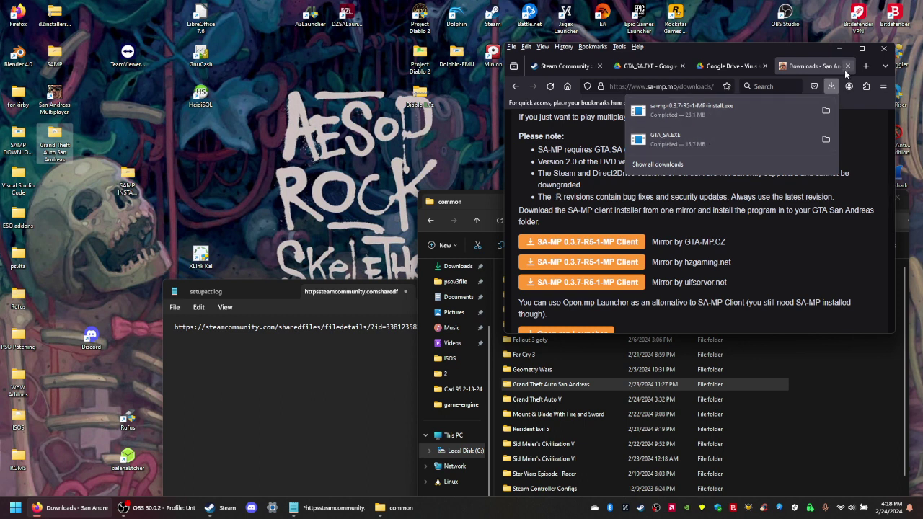
double_click(127, 175)
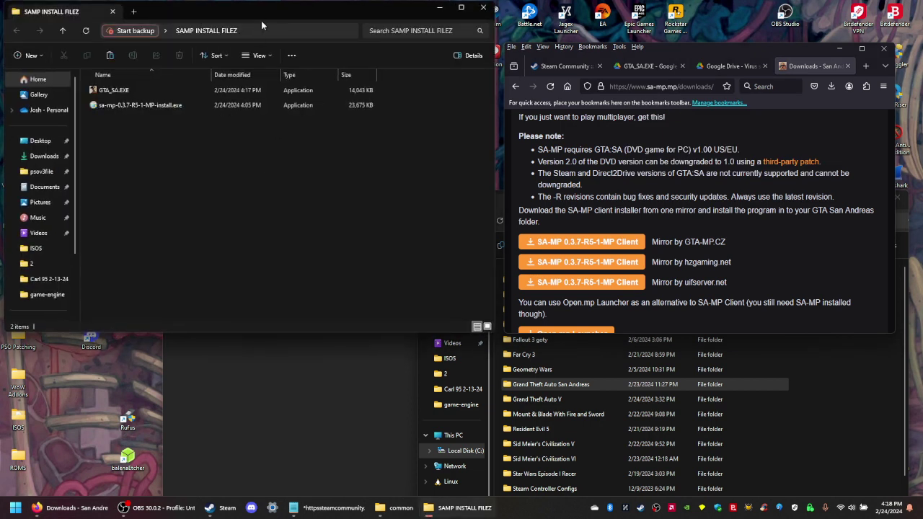
left_click_drag(261, 20, 526, 103)
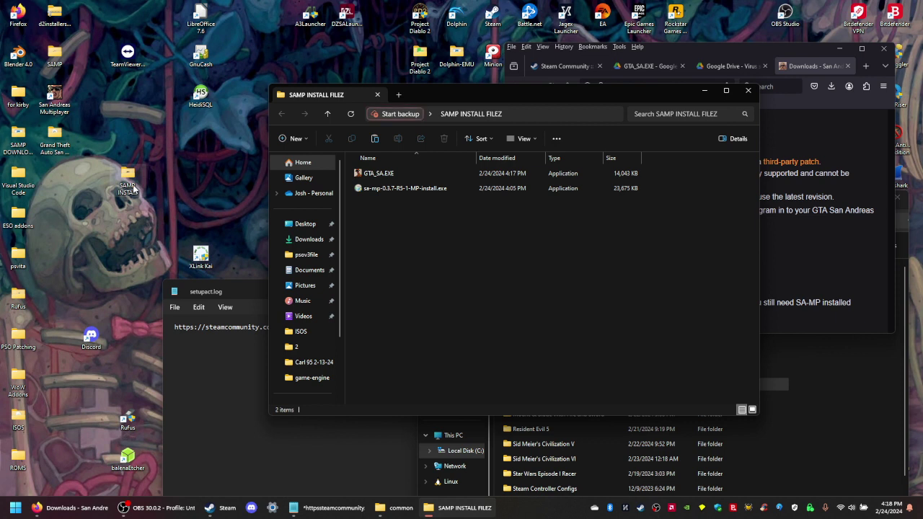
Rename the desktop copy of the Grand Theft Auto San Andreas folder to SAMP-Tutorial and open it beside the SAMP INSTALL FILEZ window.
left_click(51, 145)
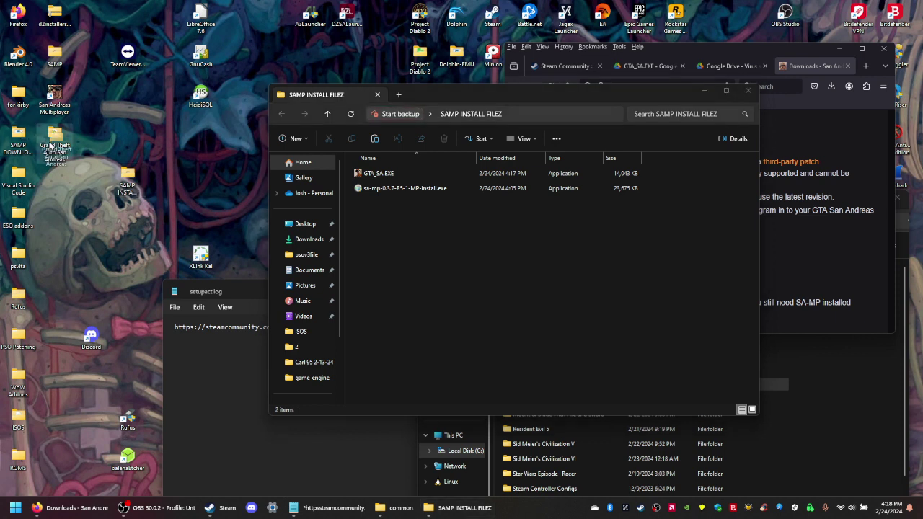
right_click(51, 144)
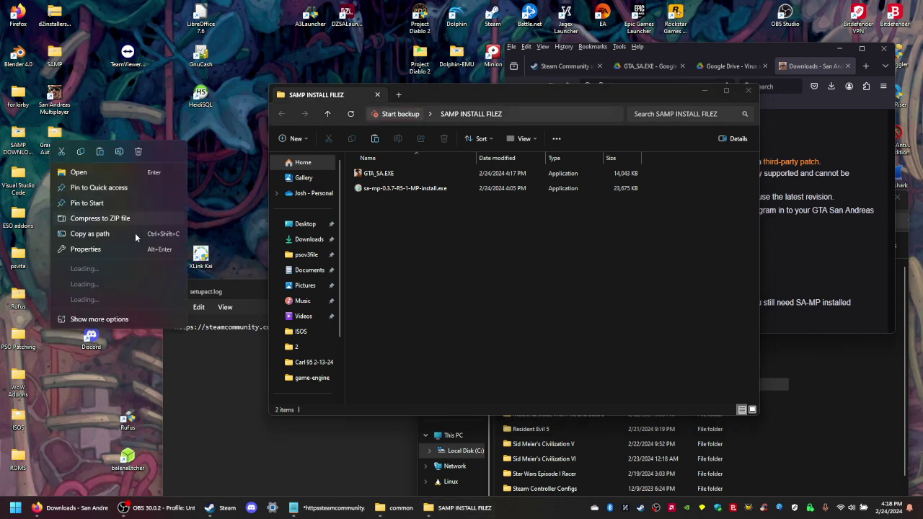
left_click(119, 155)
type("SAM")
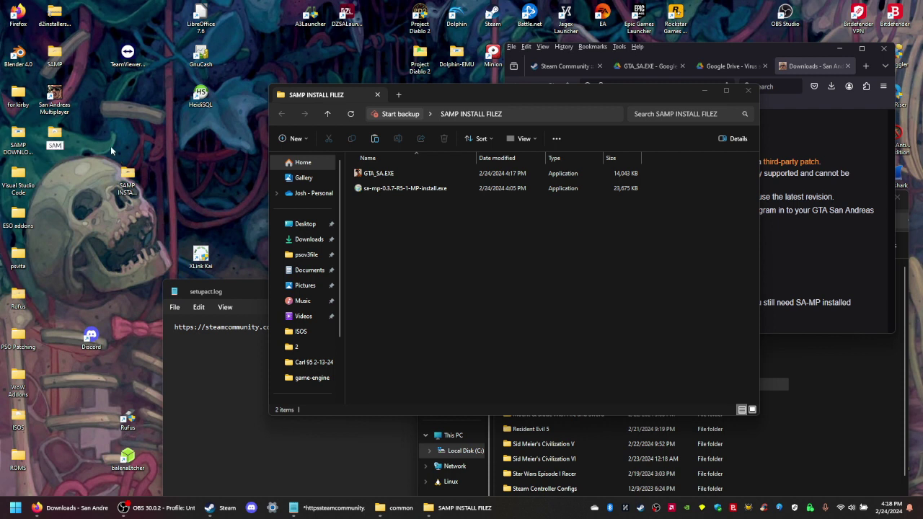
type("P-Tutorial")
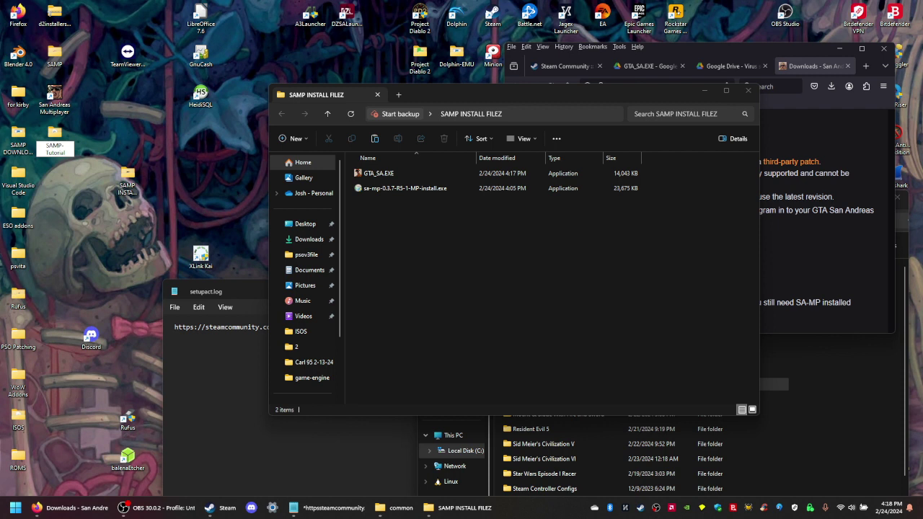
key("Return")
double_click(49, 144)
left_click_drag(549, 115, 765, 260)
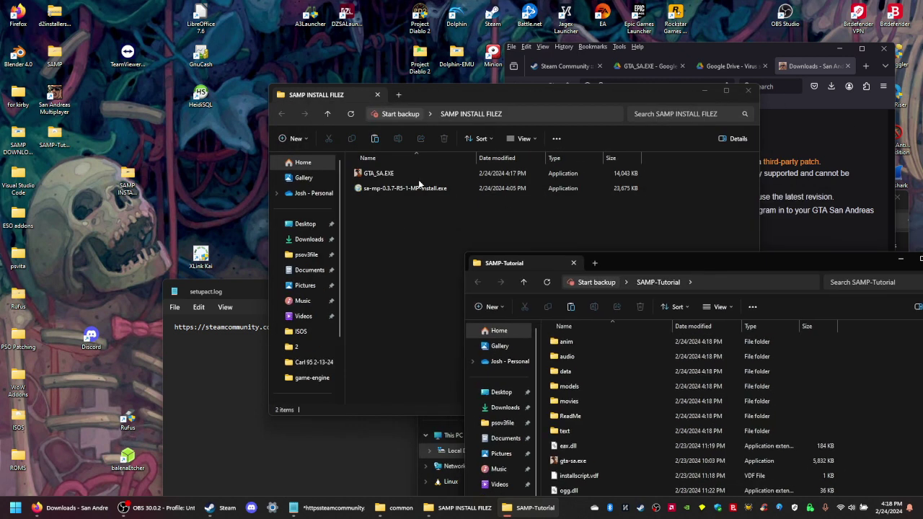
left_click(395, 190)
left_click_drag(395, 190, 870, 407)
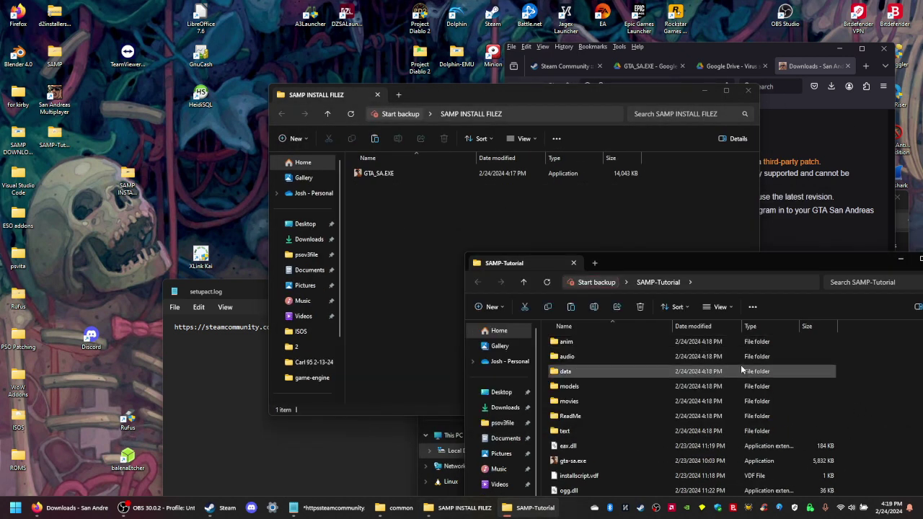
left_click_drag(670, 263, 651, 85)
left_click_drag(615, 372, 404, 247)
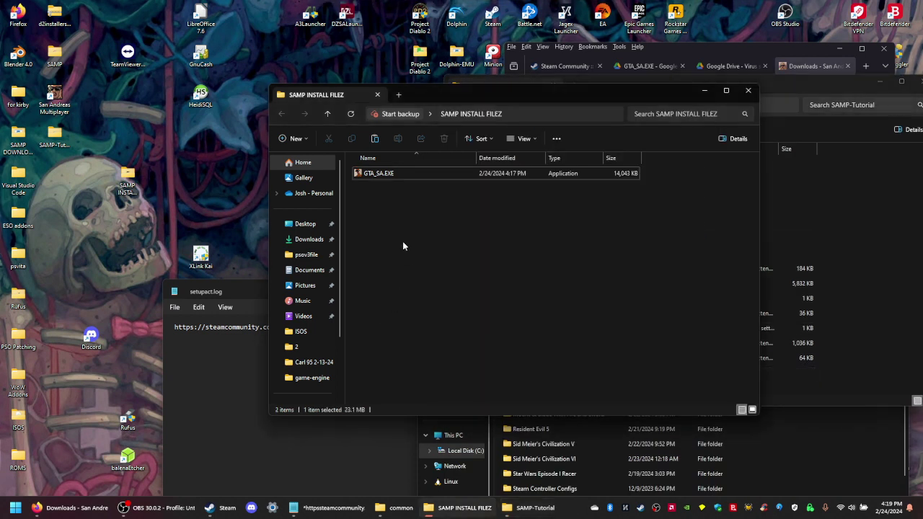
Move GTA_SA.EXE from the SAMP INSTALL FILEZ folder into the SAMP-Tutorial folder.
left_click(865, 280)
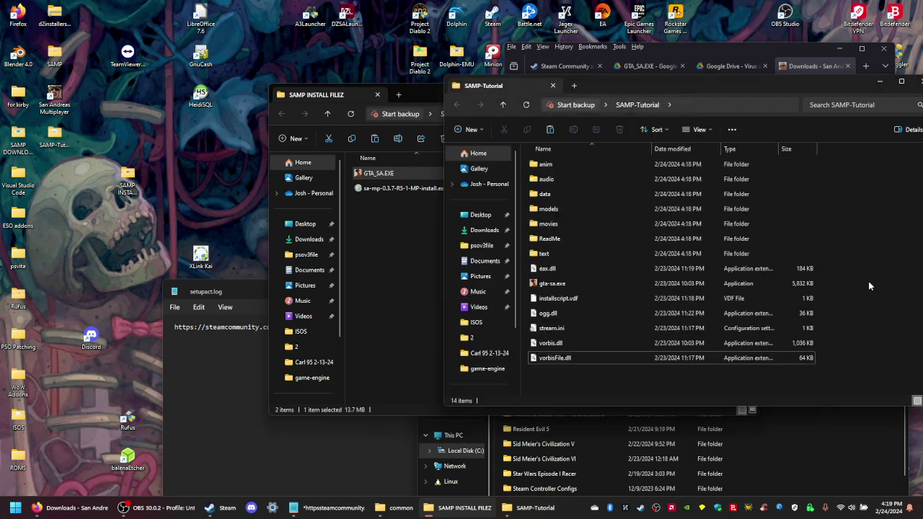
key("ctrl+z")
Install San Andreas Multiplayer from sa-mp-0.3.7-R5-1-MP-install.exe with the desktop SAMP-Tutorial folder as the destination.
left_click(440, 177)
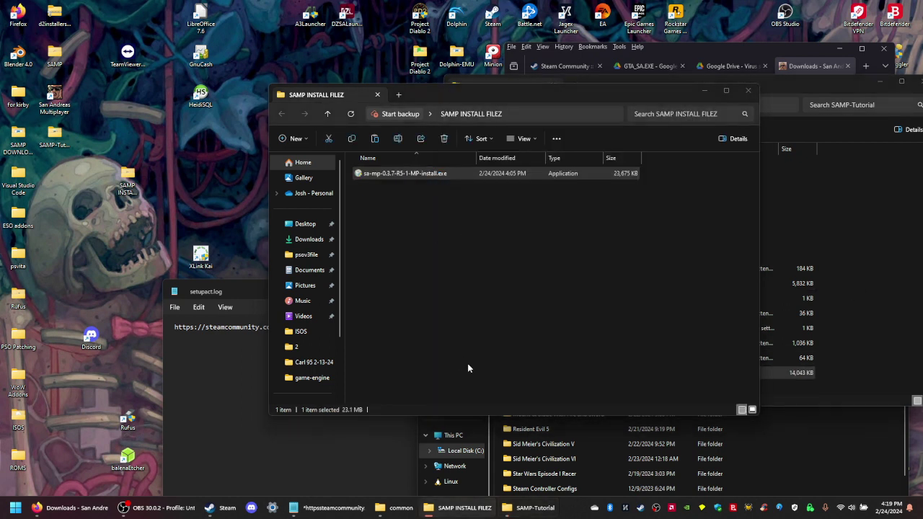
left_click(511, 328)
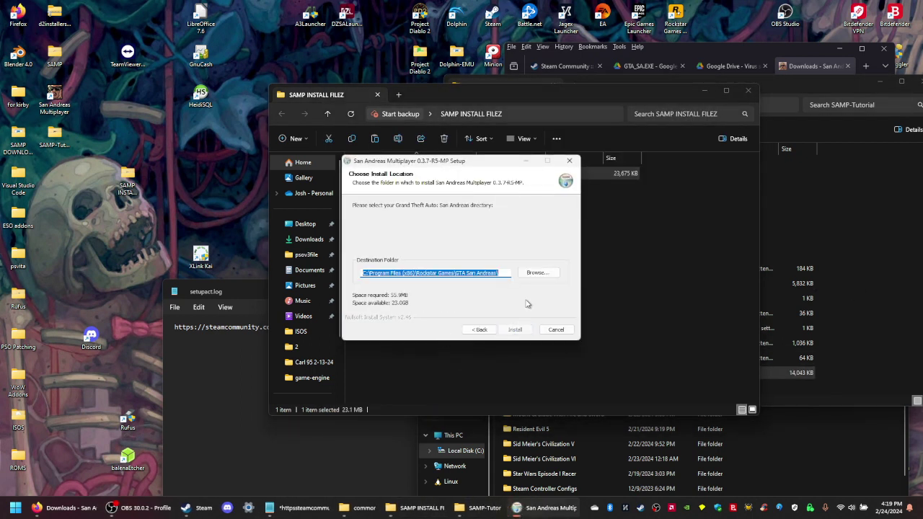
left_click(541, 273)
scroll(472, 274, "down", 3)
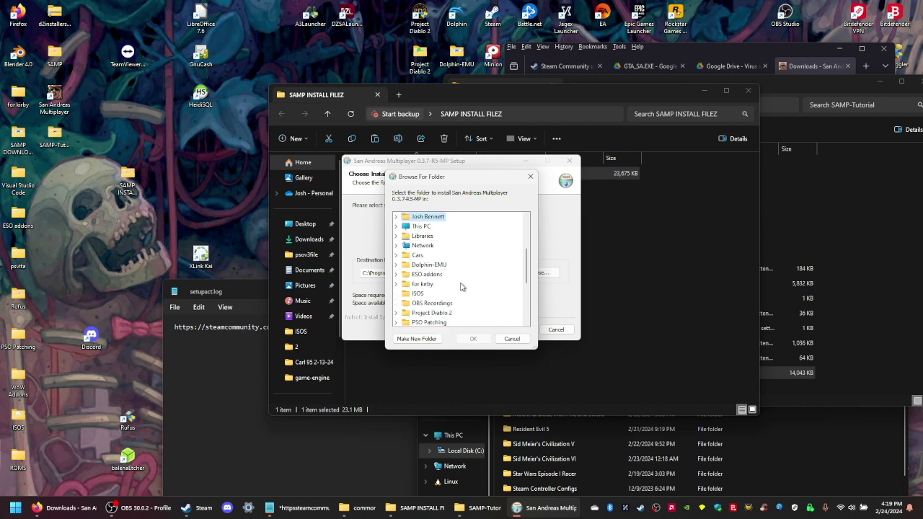
scroll(475, 294, "down", 3)
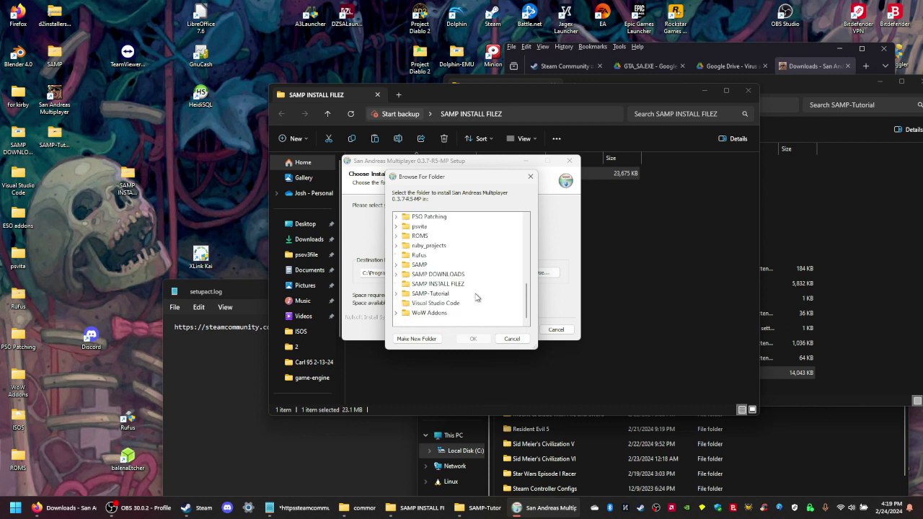
left_click(459, 288)
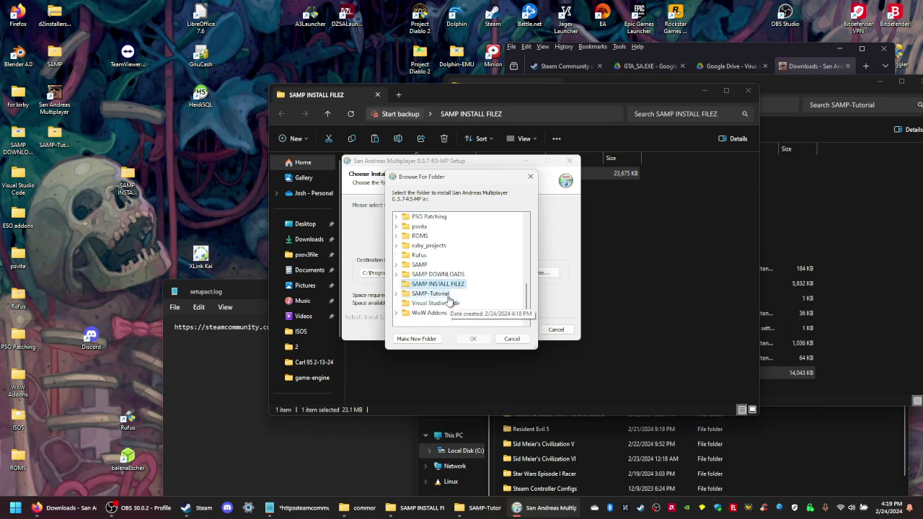
double_click(446, 294)
left_click(473, 338)
left_click(512, 330)
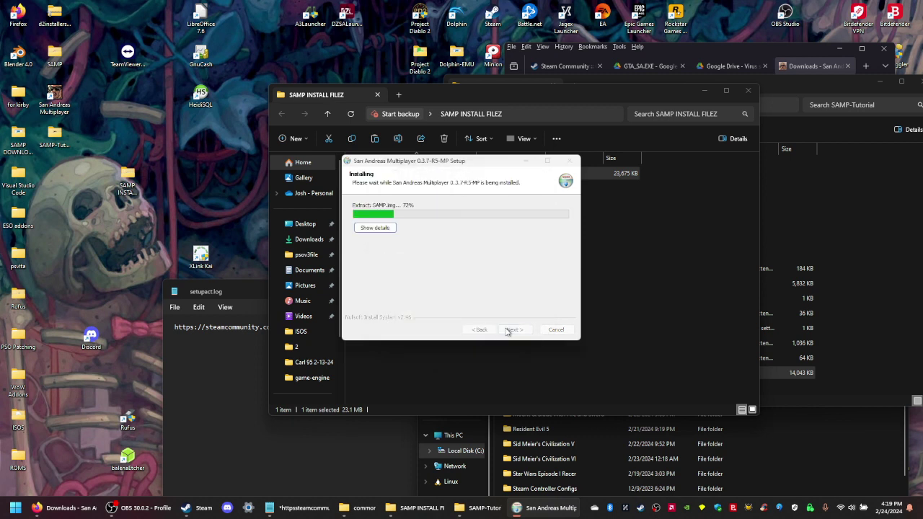
left_click(513, 331)
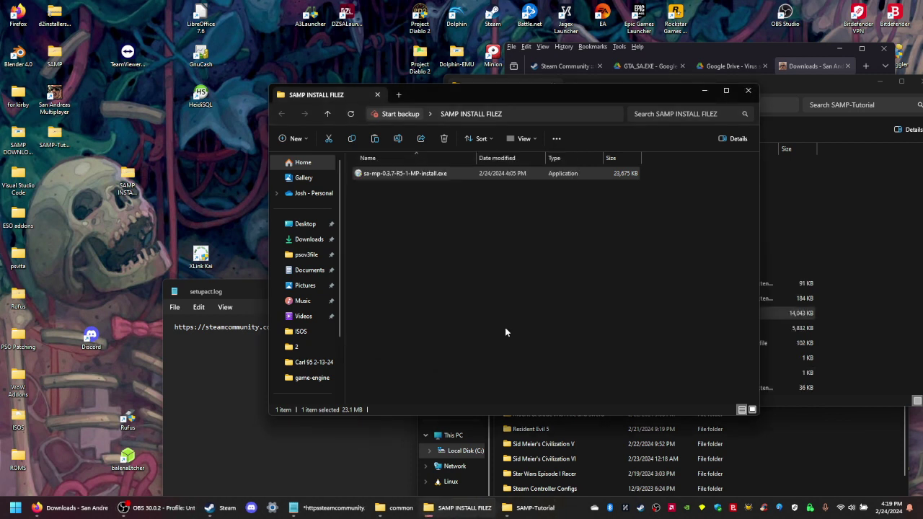
Create a desktop shortcut to samp.exe from the SAMP-Tutorial folder.
double_click(54, 134)
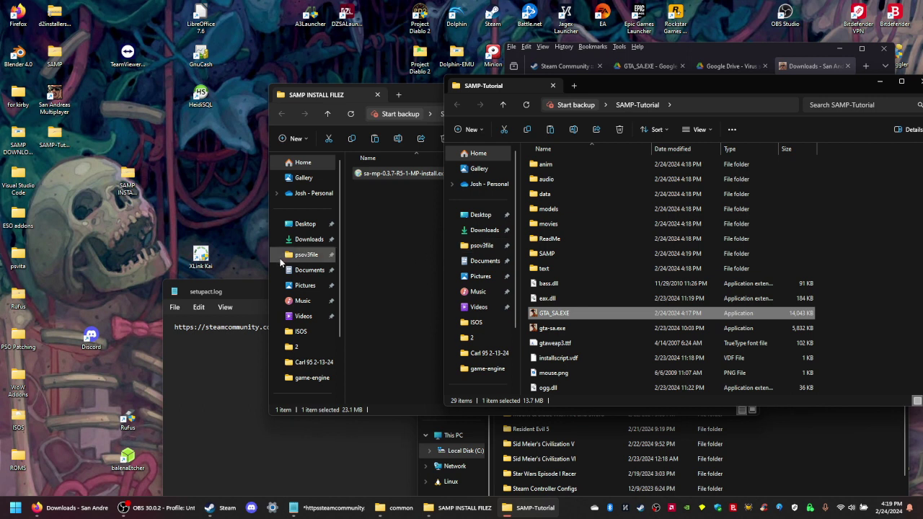
scroll(609, 274, "down", 5)
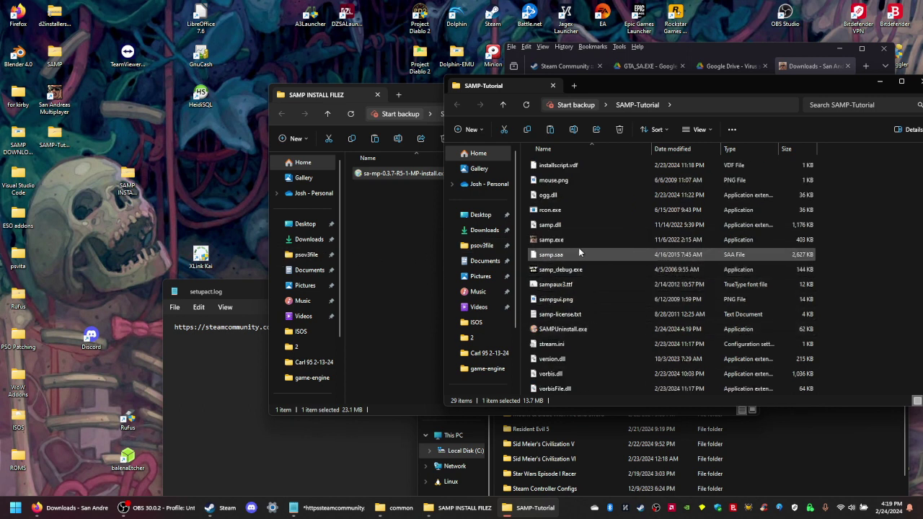
right_click(567, 242)
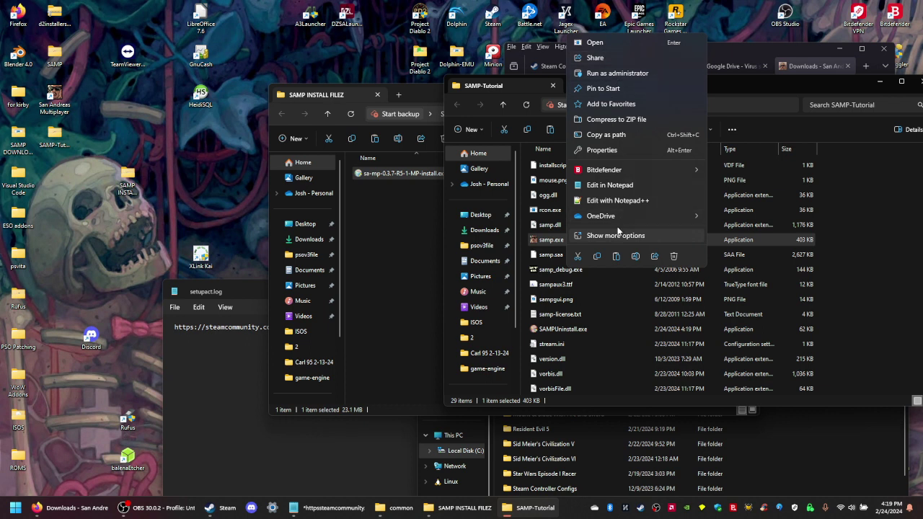
left_click(598, 256)
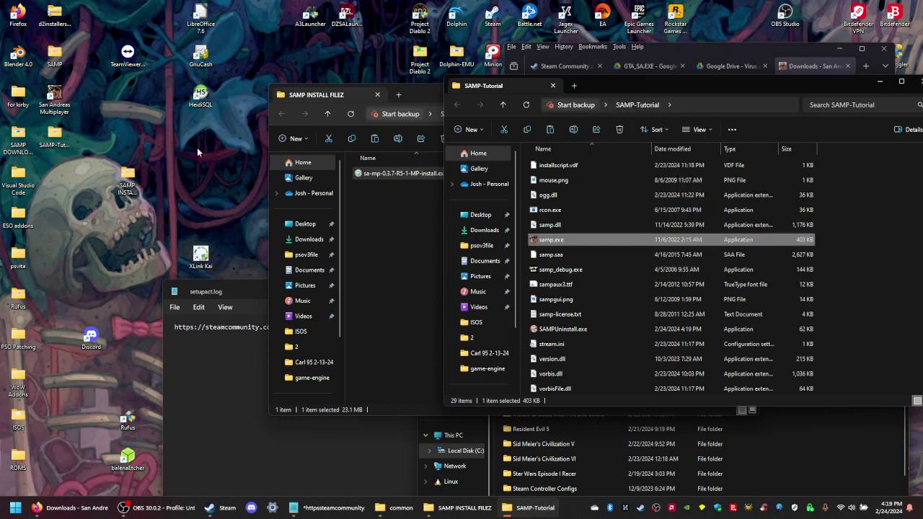
right_click(166, 132)
left_click(244, 212)
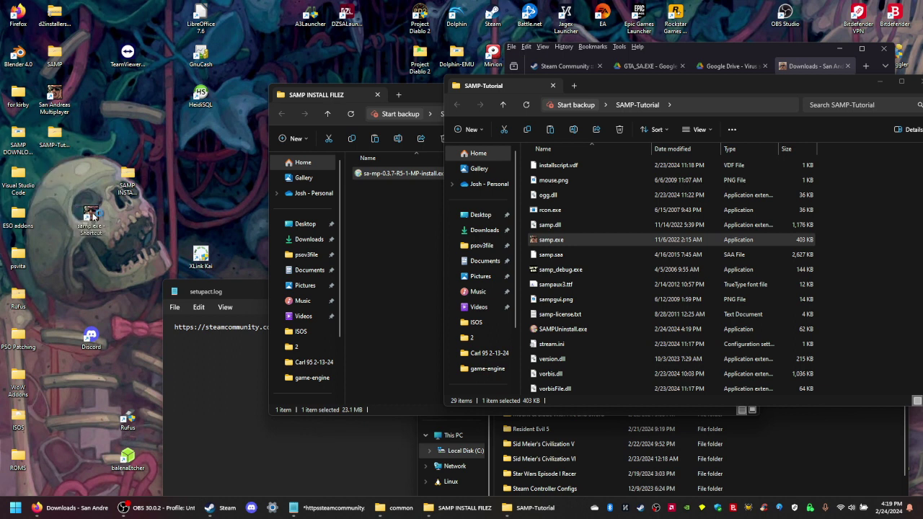
Launch San Andreas Multiplayer from the new samp.exe shortcut and connect to the UIF - United Islands Freeroam server.
double_click(92, 215)
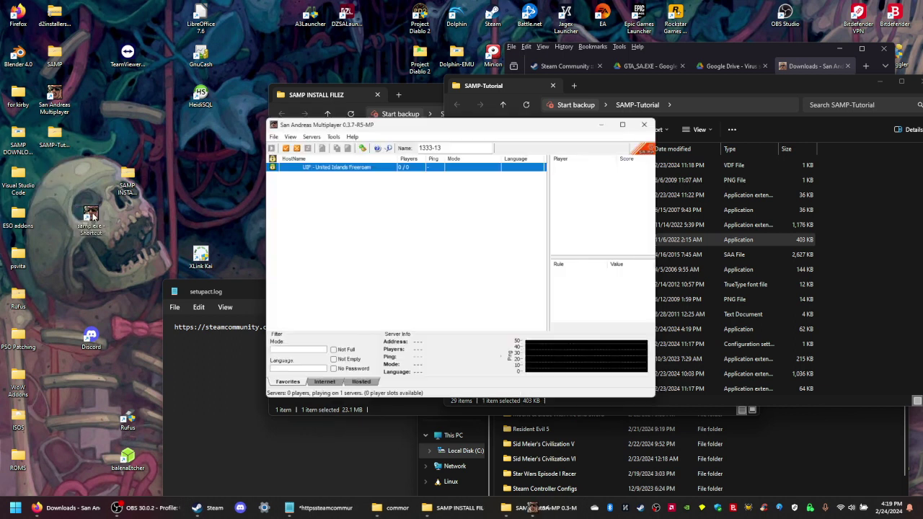
double_click(462, 169)
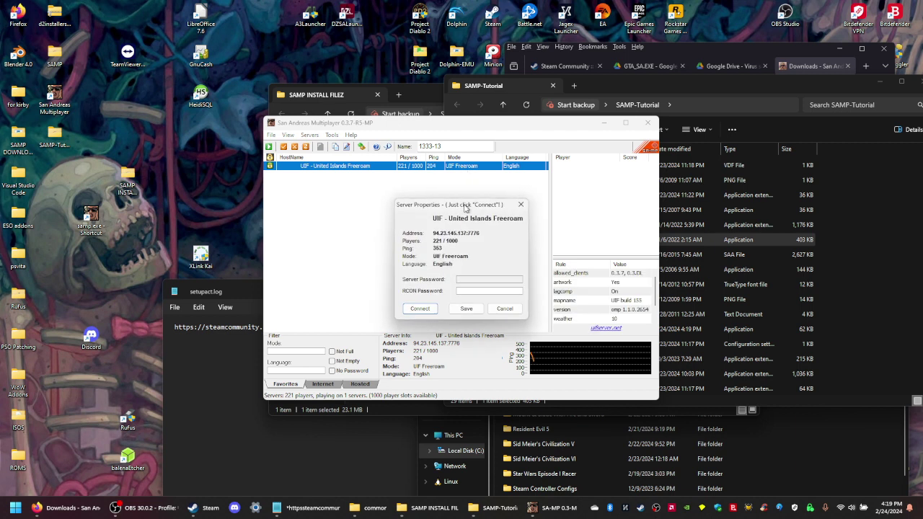
left_click(426, 309)
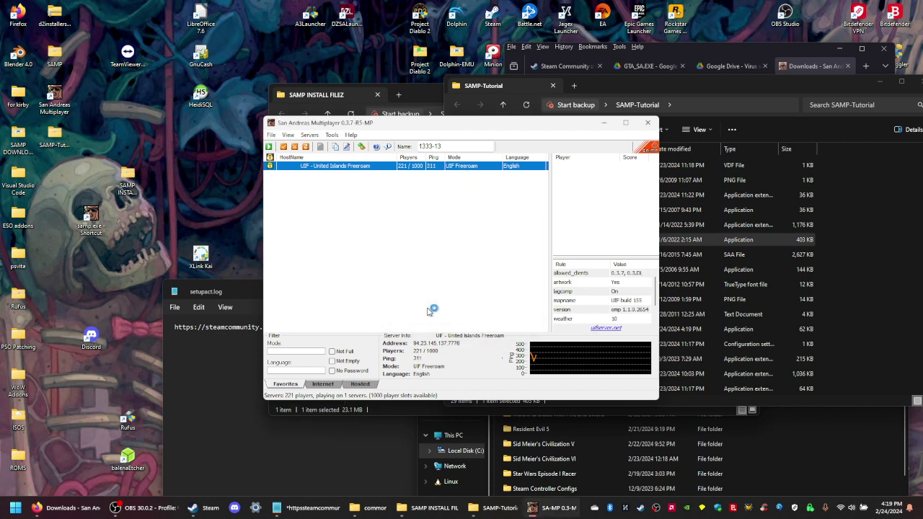